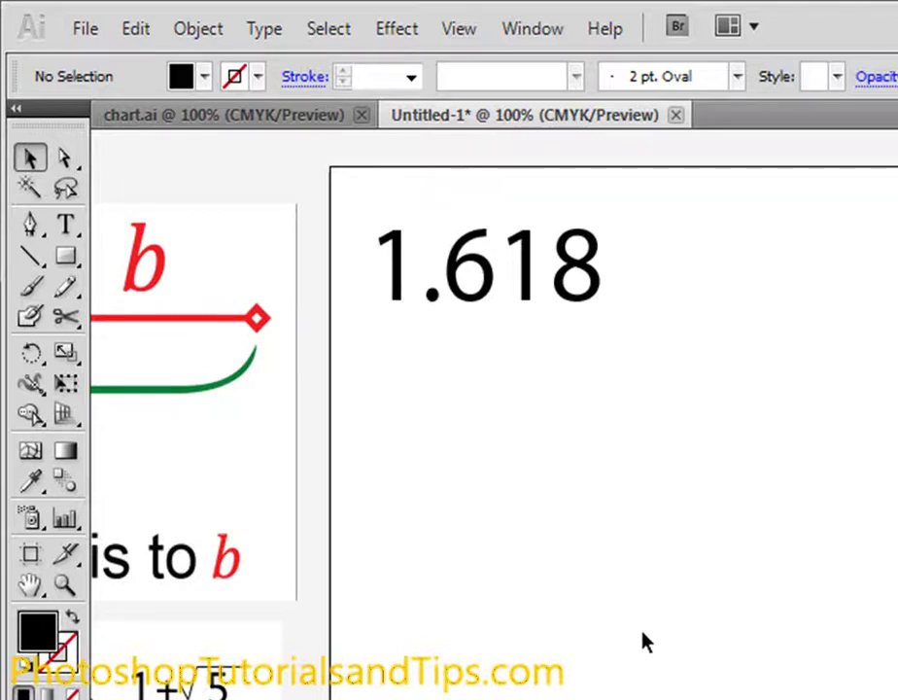
Examine the a+b golden ratio line diagram and the proportion overlays on the Mona Lisa image beside the artboard
scroll(579, 667, "left", 5)
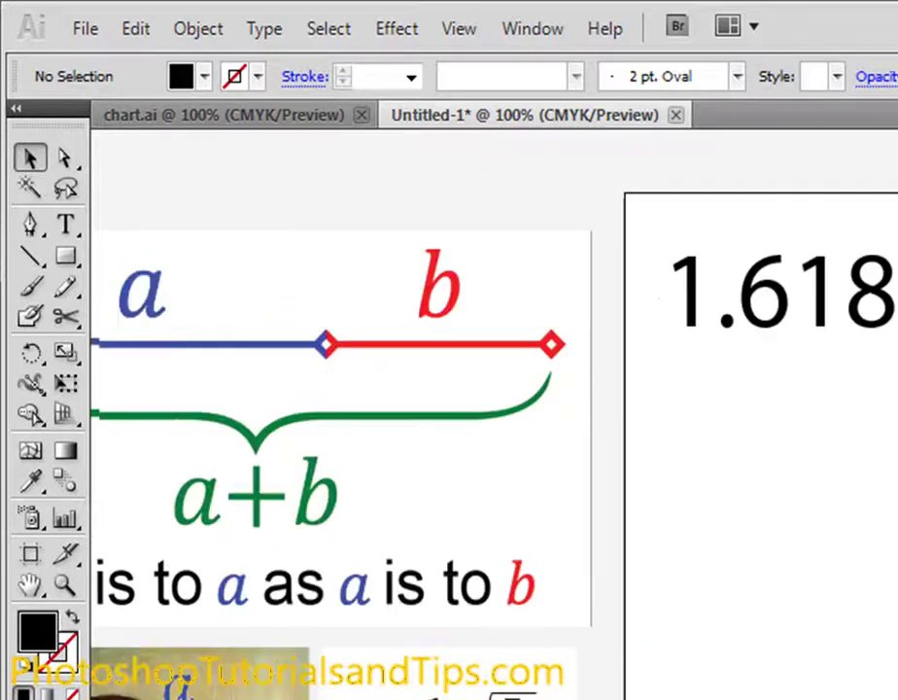
left_click_drag(578, 666, 897, 697)
left_click(780, 499)
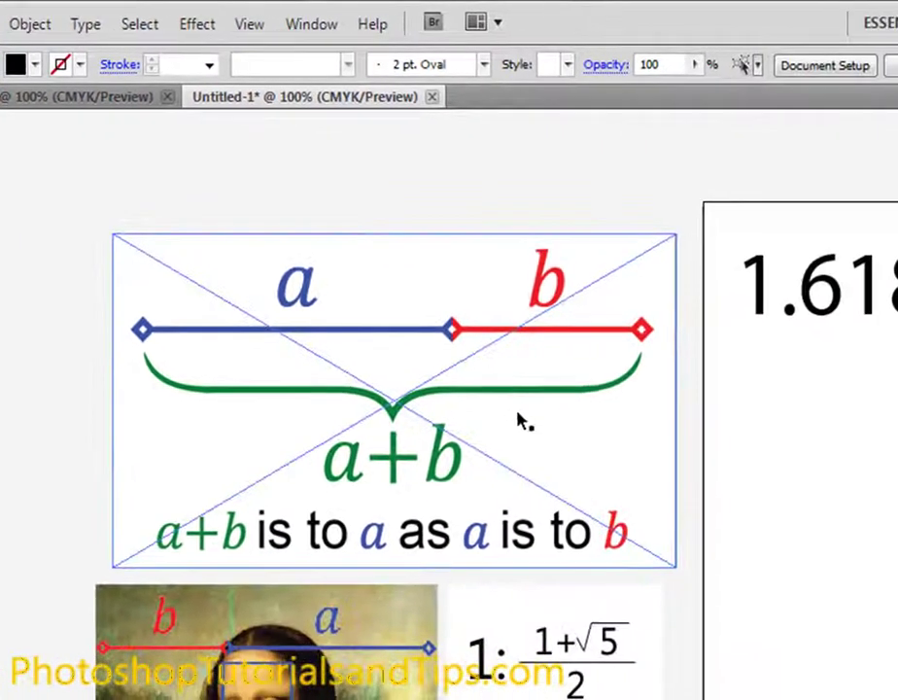
left_click(791, 428)
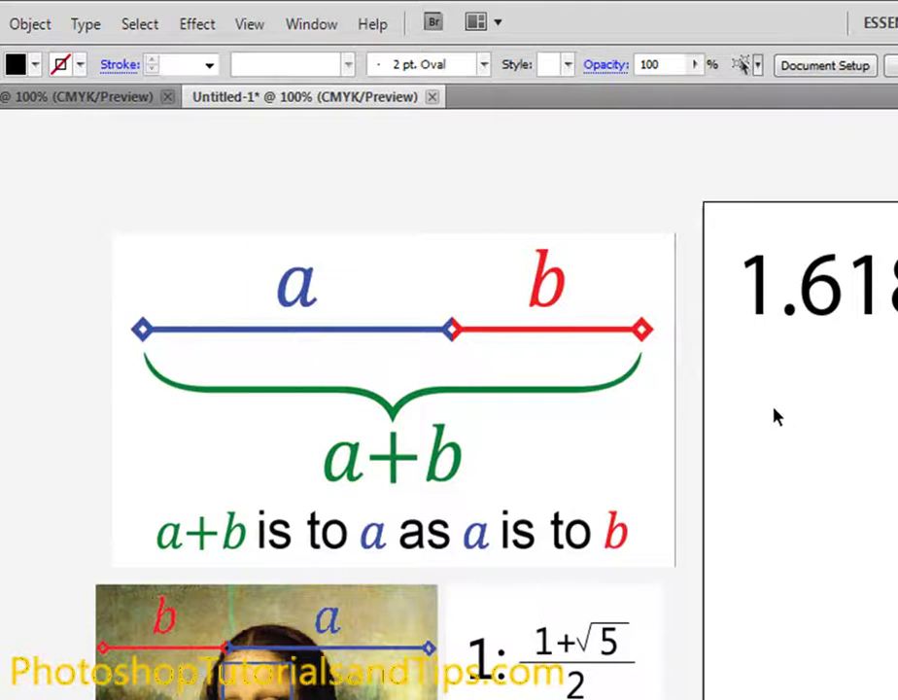
left_click(645, 341)
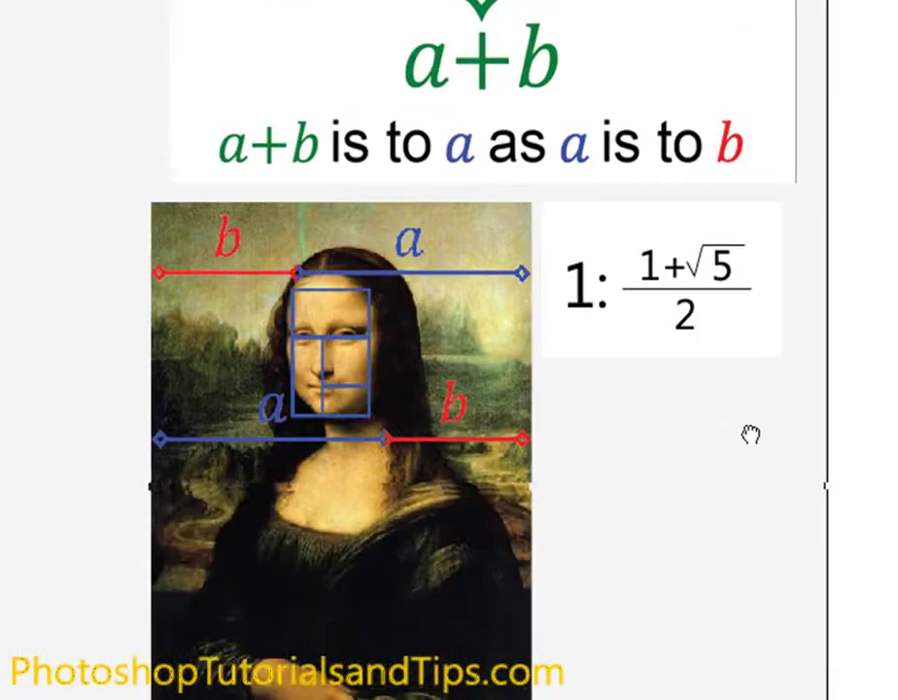
left_click_drag(750, 435, 747, 565)
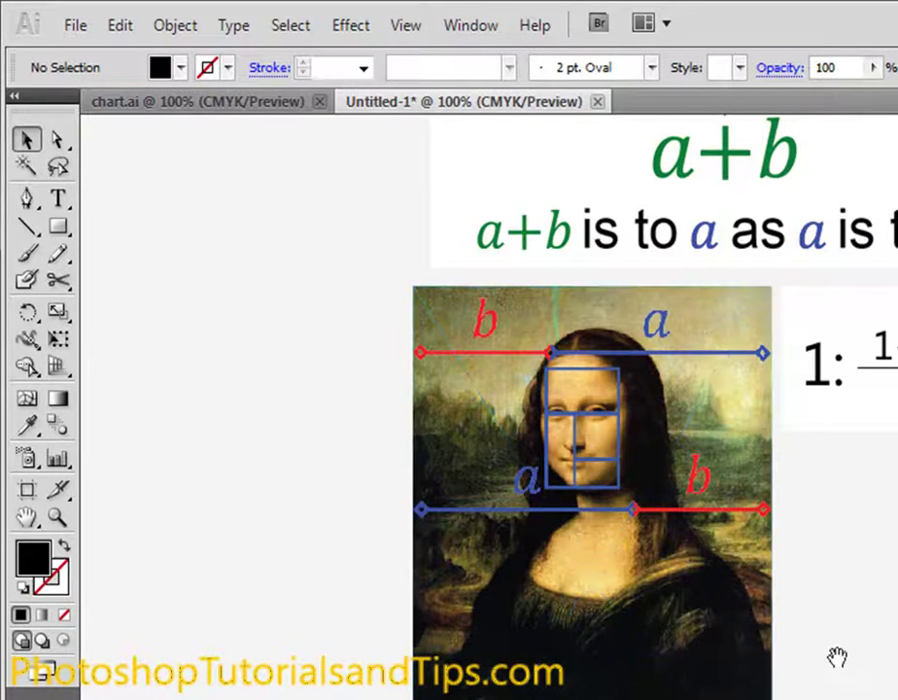
left_click_drag(838, 655, 808, 471)
left_click_drag(806, 637, 800, 414)
left_click_drag(646, 397, 647, 275)
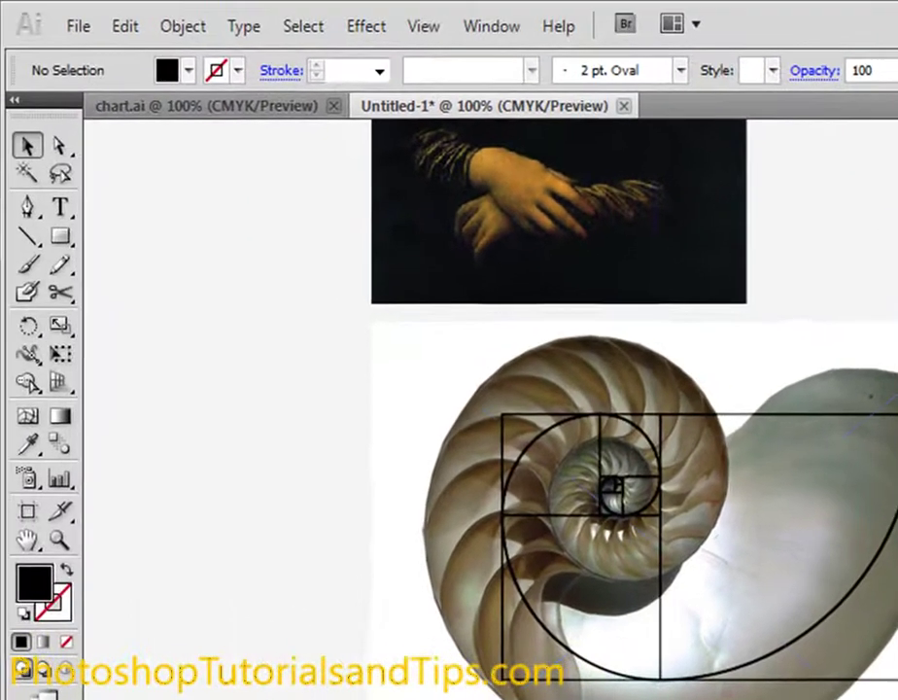
Examine the golden spiral over the nautilus shell and the golden rectangles over the Parthenon photo
left_click(802, 506)
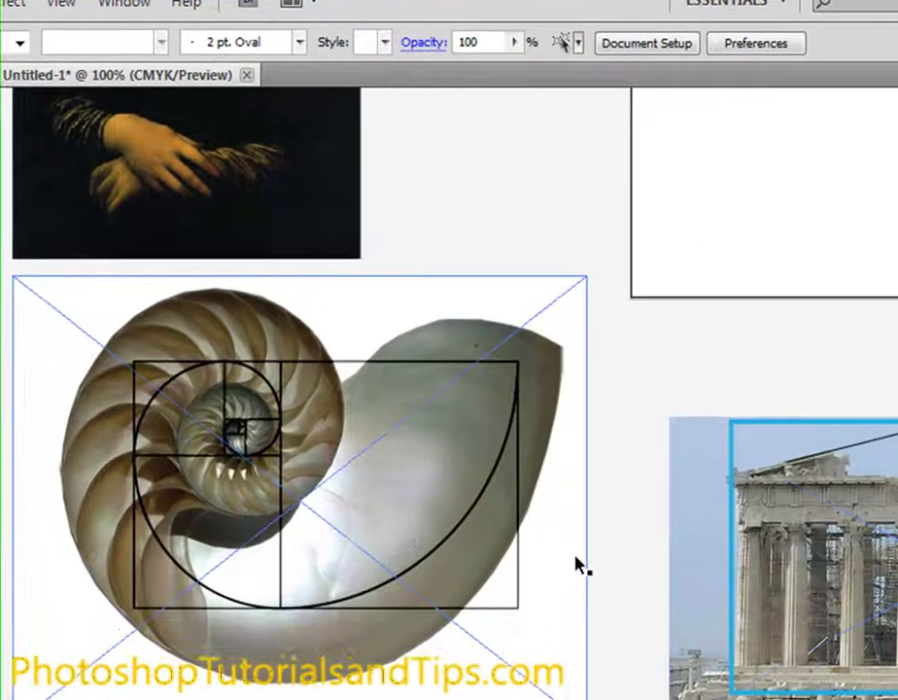
left_click_drag(574, 566, 402, 576)
left_click_drag(711, 610, 615, 606)
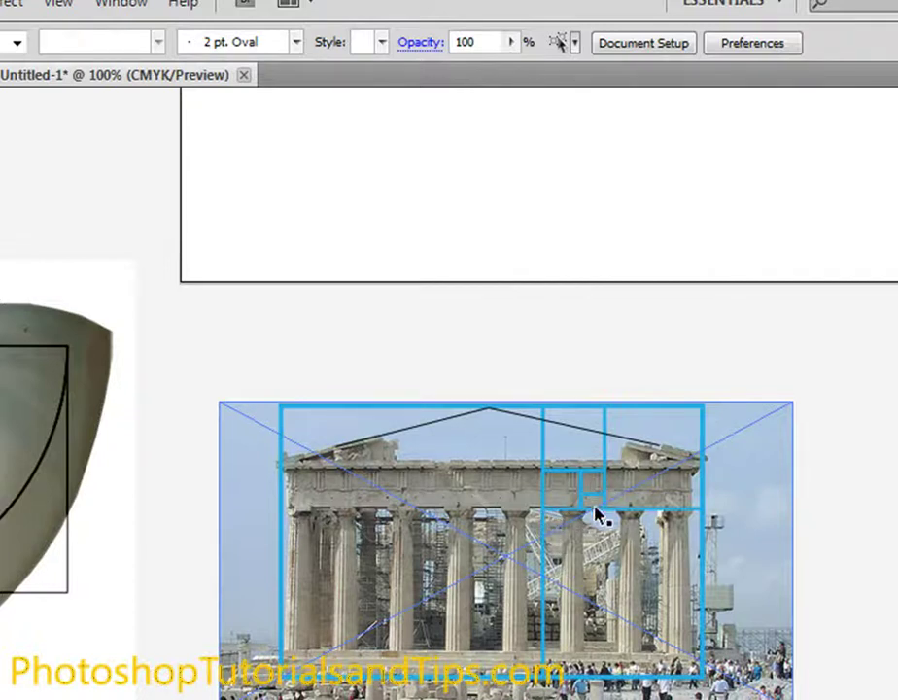
left_click(627, 391)
left_click(662, 587)
Look over the sample layouts beside the artboard: the wheat field design, the green Advertisement and the woman in the hat
left_click_drag(788, 405, 450, 463)
left_click_drag(789, 309, 415, 606)
left_click_drag(559, 554, 557, 475)
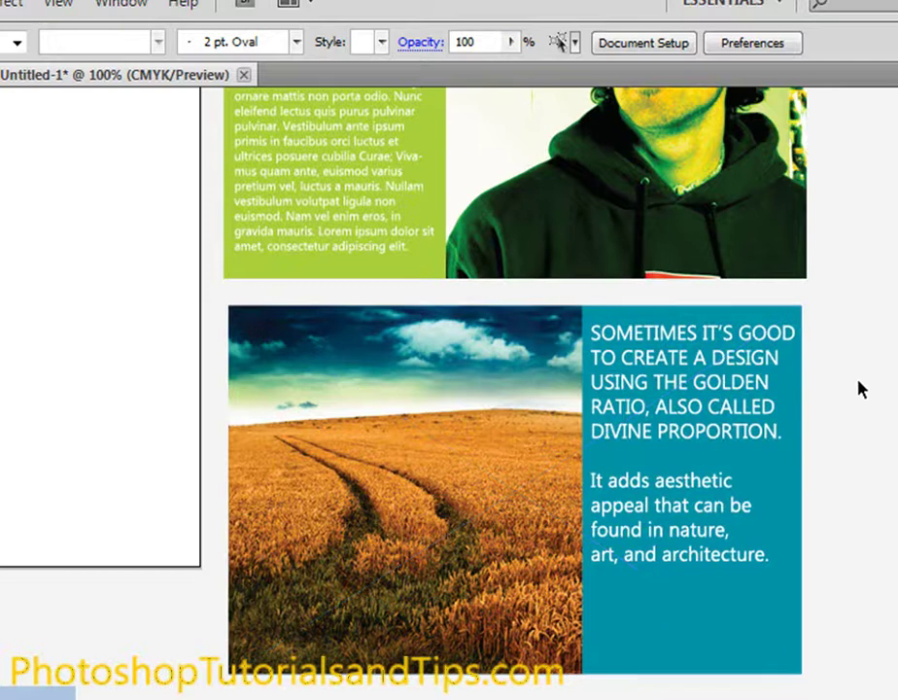
left_click_drag(858, 389, 858, 627)
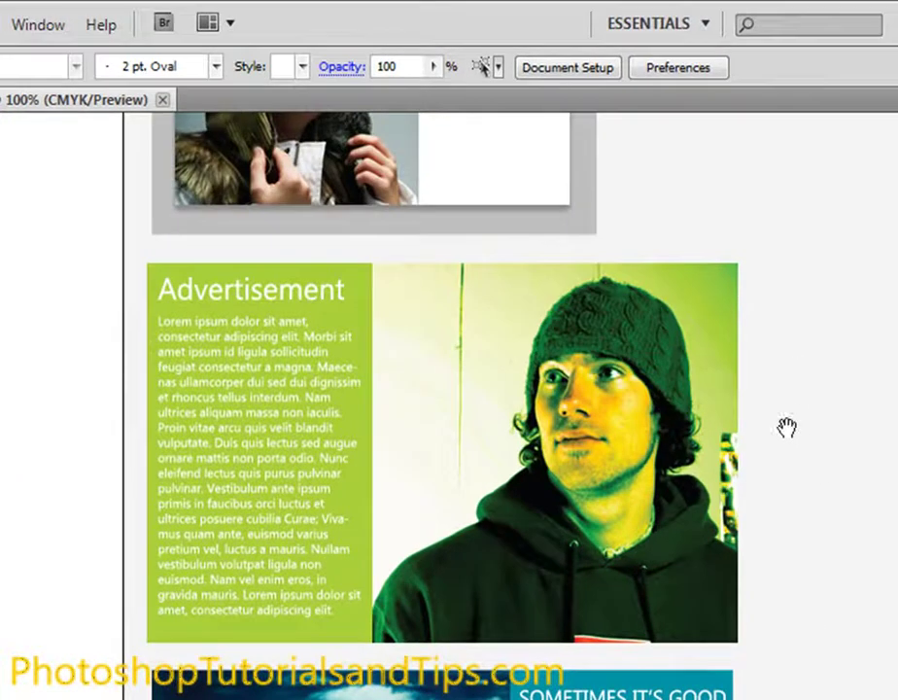
left_click_drag(829, 337, 783, 590)
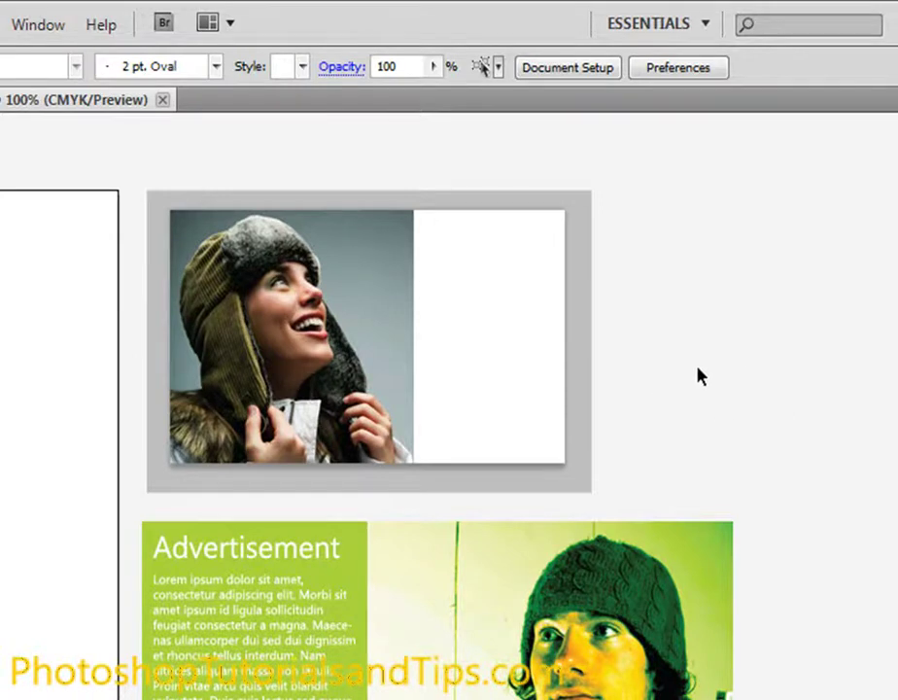
left_click(476, 470)
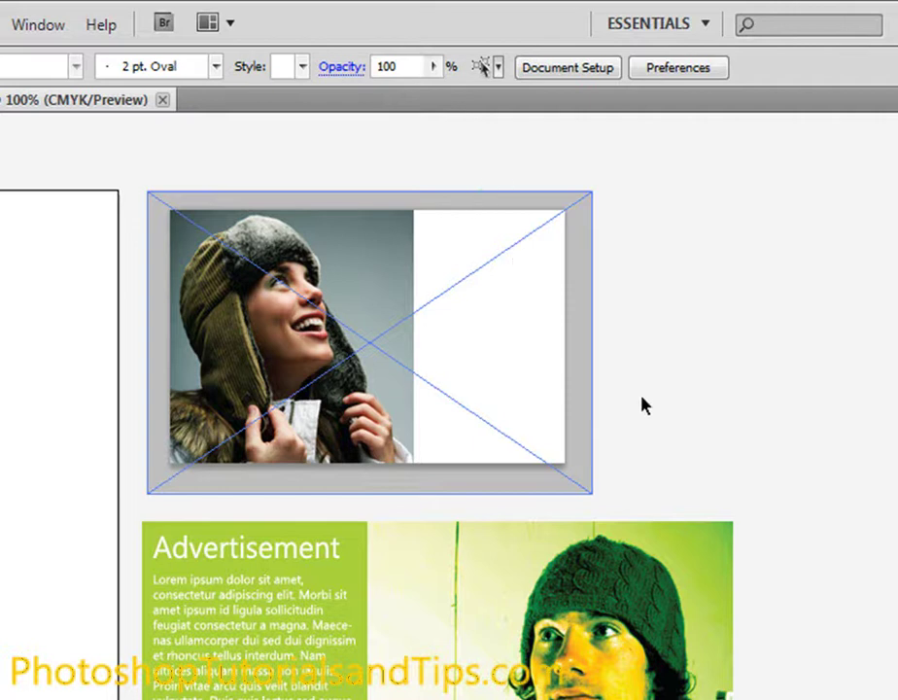
left_click(743, 446)
Create a 300 × 300 pt square on the artboard with the Rectangle tool
left_click_drag(436, 574, 749, 483)
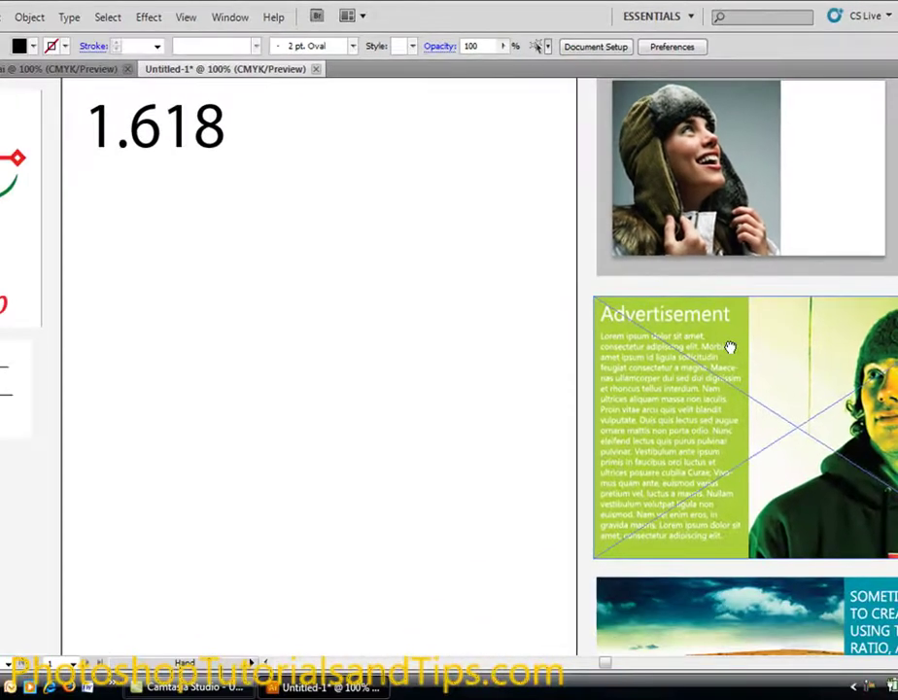
left_click_drag(445, 335, 544, 375)
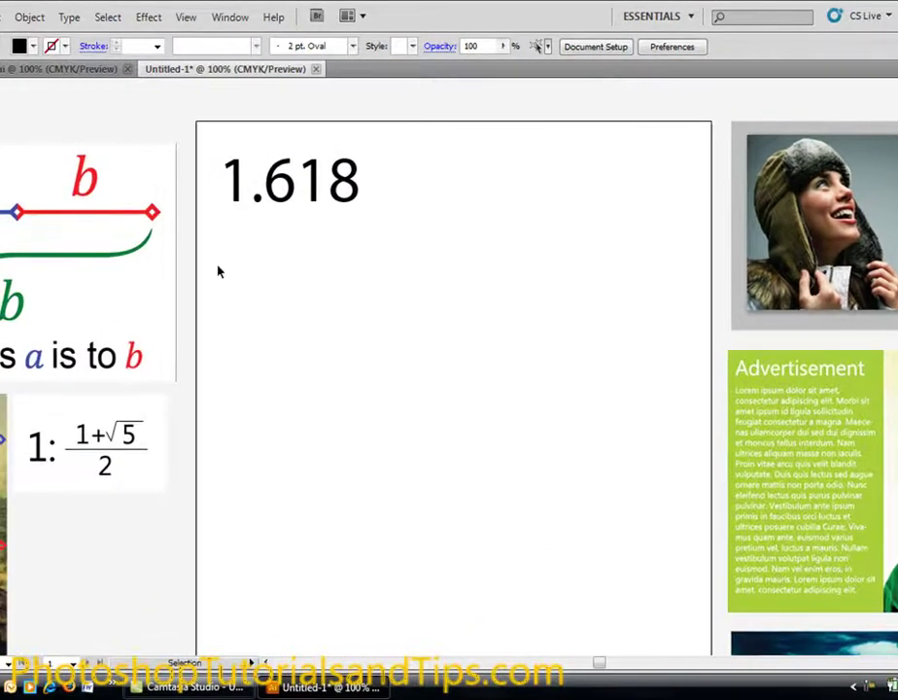
left_click_drag(0, 156, 5, 164)
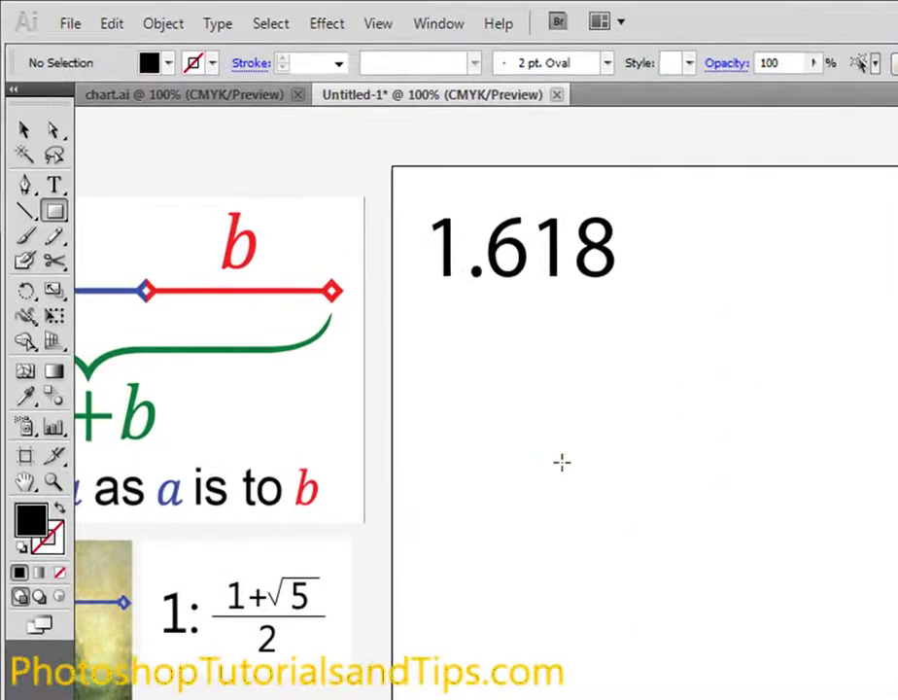
left_click(622, 506)
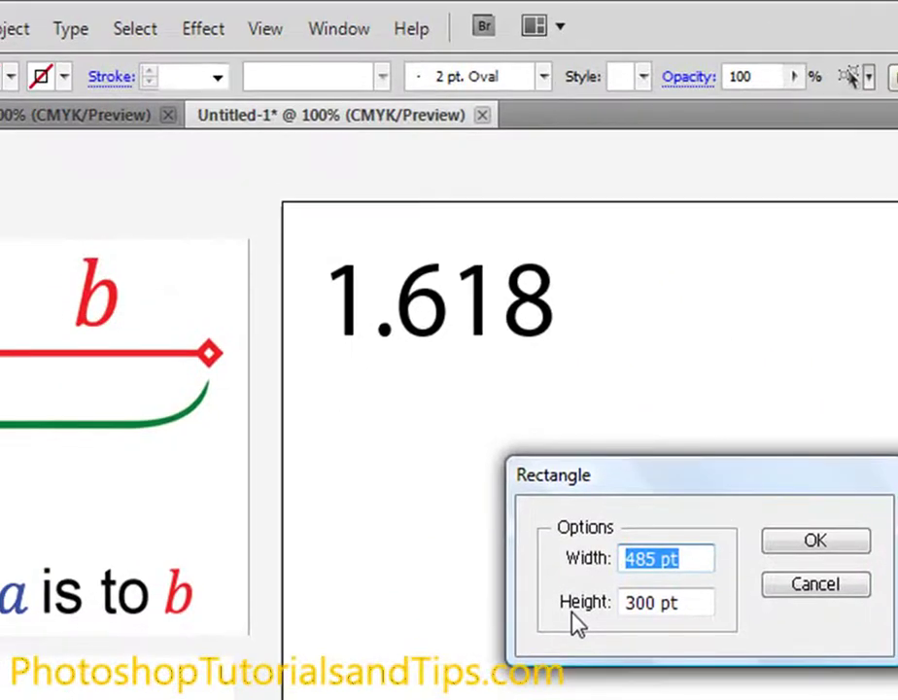
type("300")
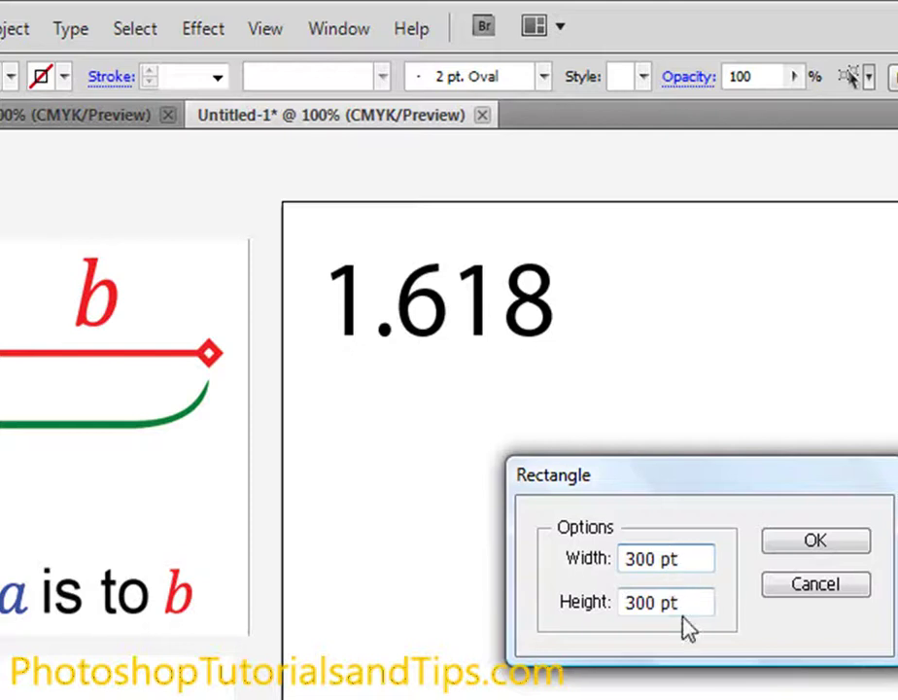
left_click(787, 542)
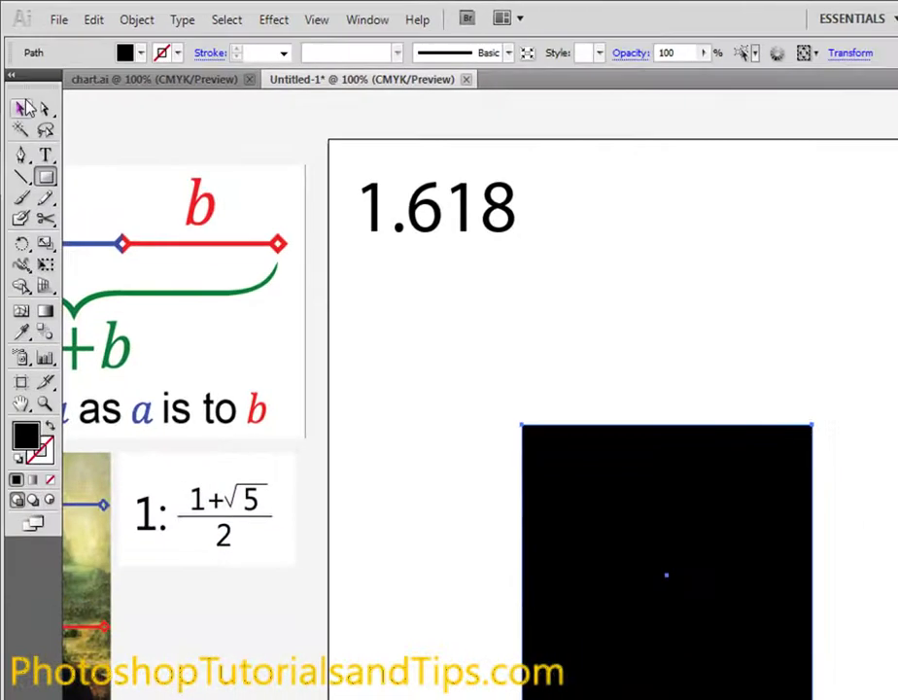
Move the black square up and to the left so it sits below the 1.618 text
left_click(23, 108)
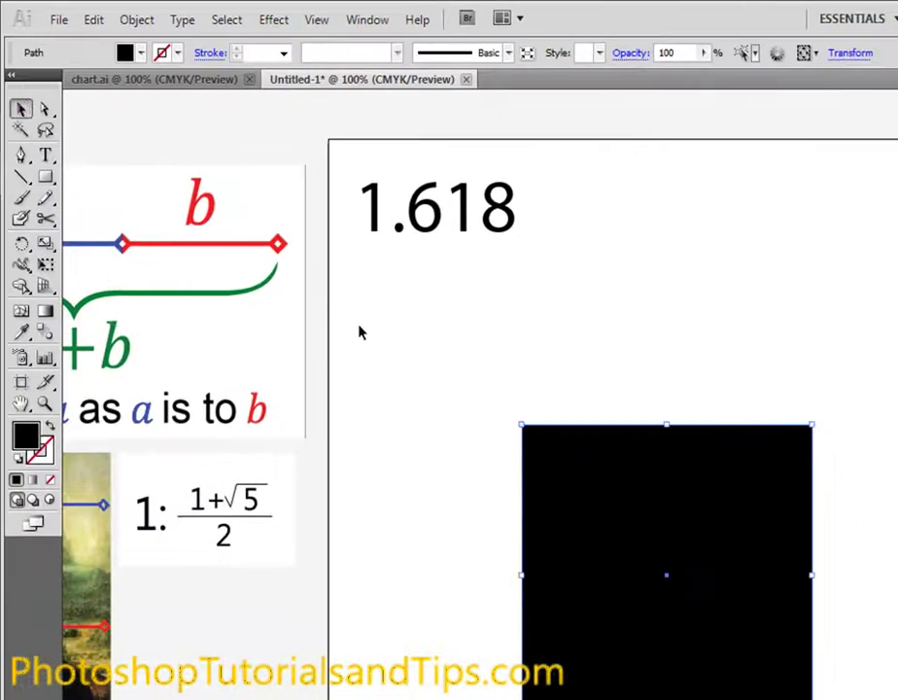
left_click_drag(585, 501, 448, 414)
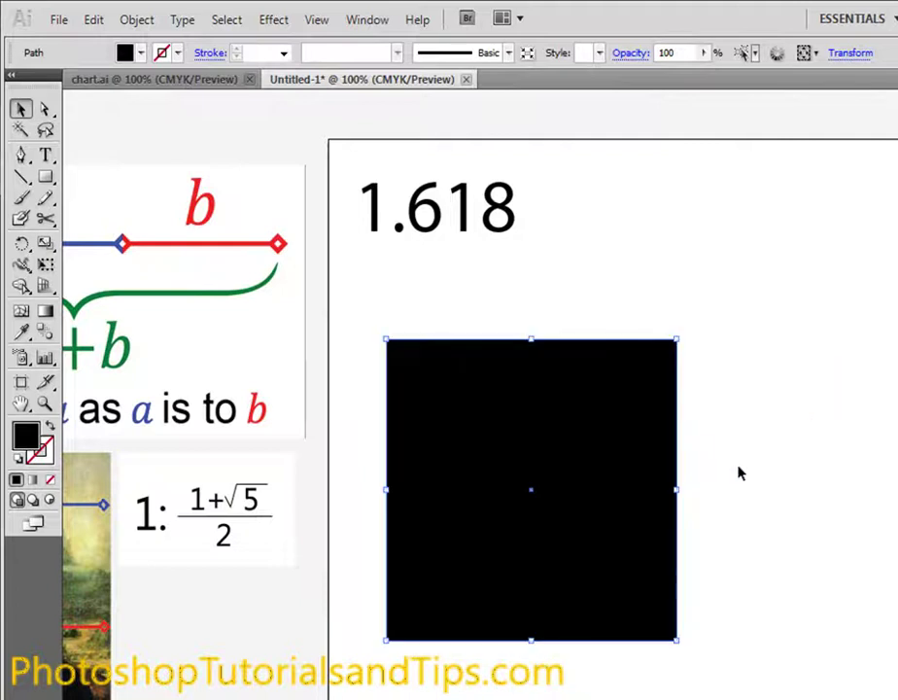
left_click(740, 473)
Change the square's fill colour to teal 00CCCC
left_click(472, 435)
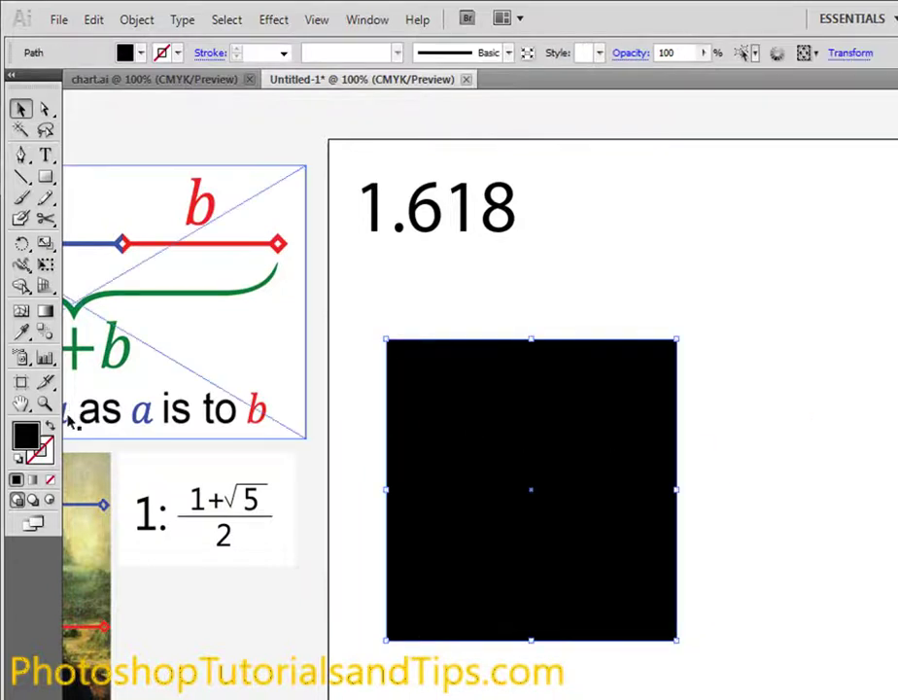
double_click(24, 437)
left_click_drag(632, 362, 642, 412)
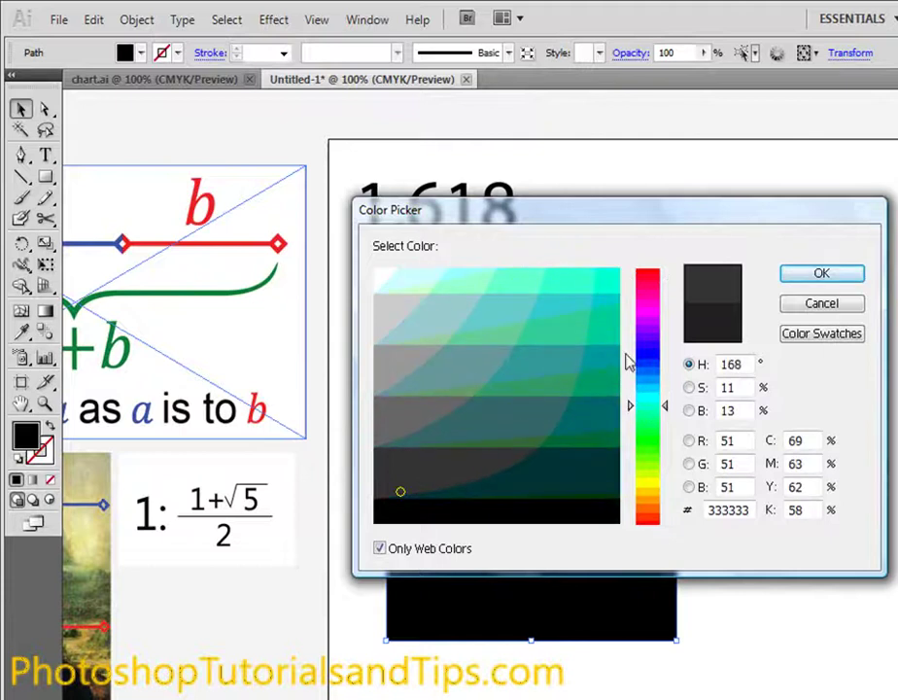
mouse_move(640, 408)
left_mouse_down()
mouse_move(640, 464)
mouse_move(639, 409)
left_mouse_up()
left_click(612, 309)
left_click(793, 272)
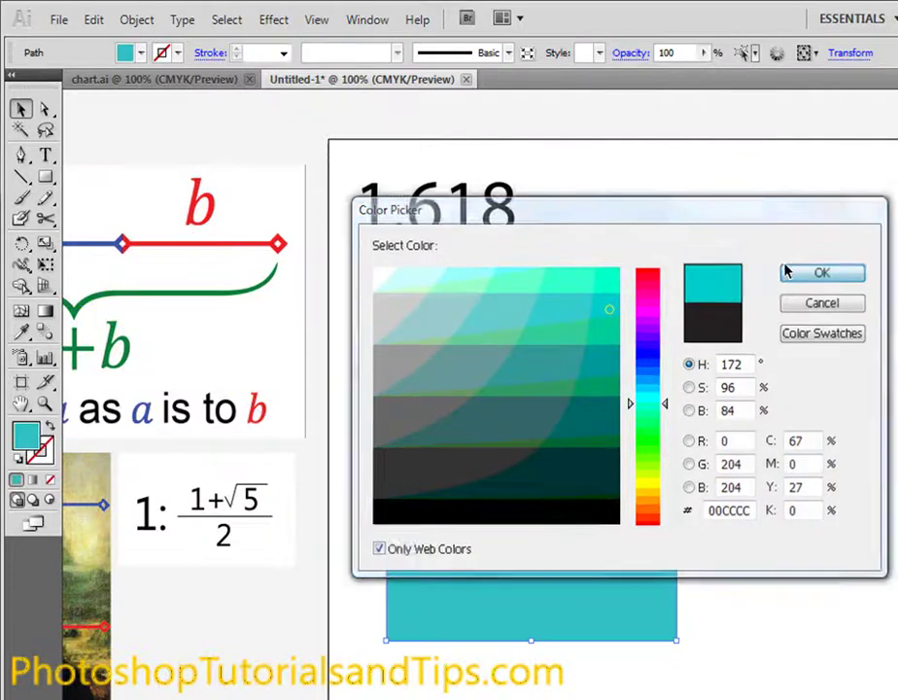
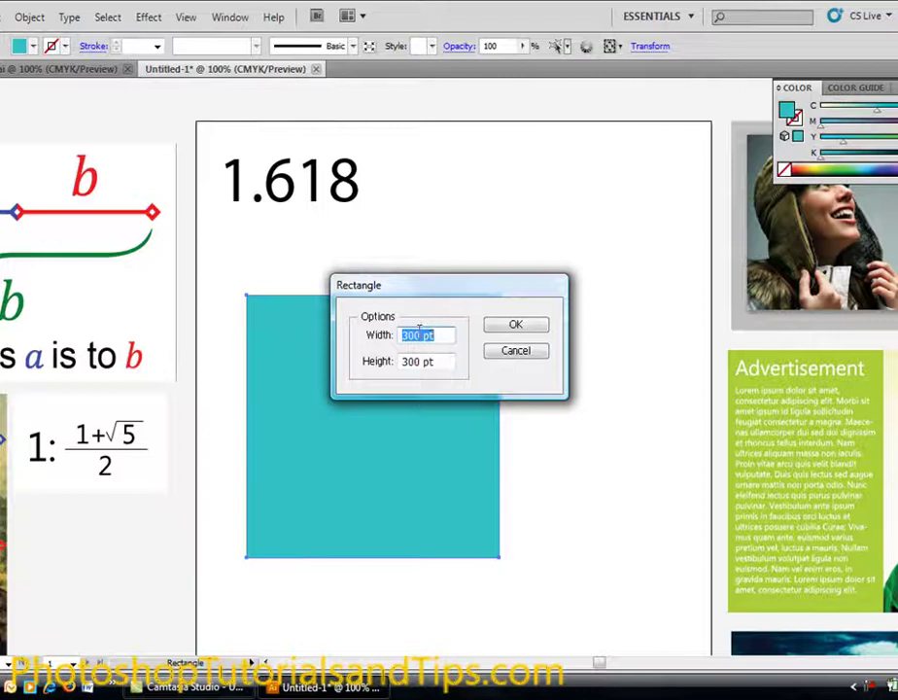
Create a second rectangle 485 pt wide and 300 pt high on the artboard
type("485")
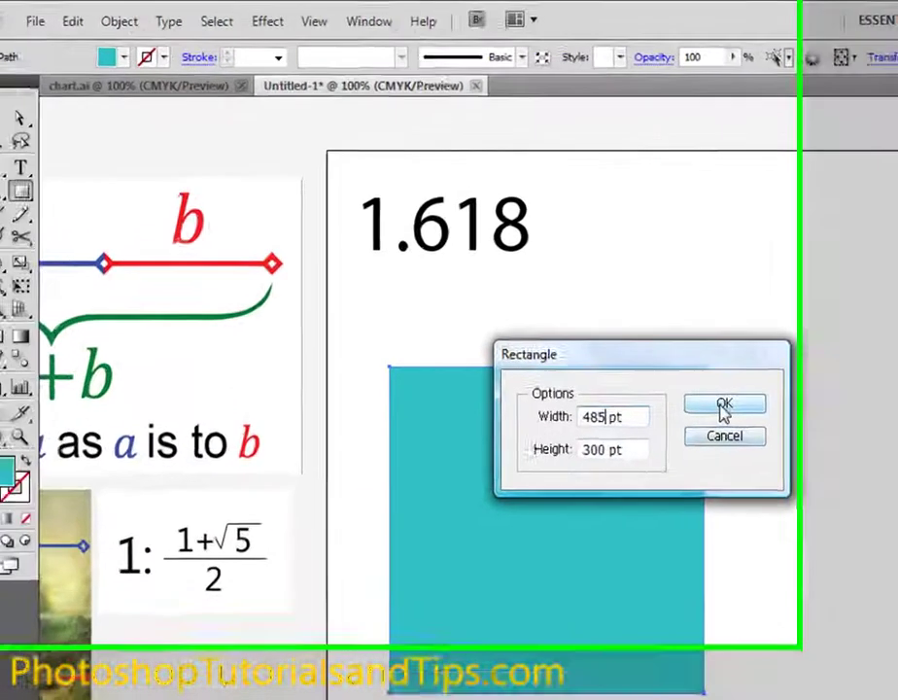
left_click(724, 404)
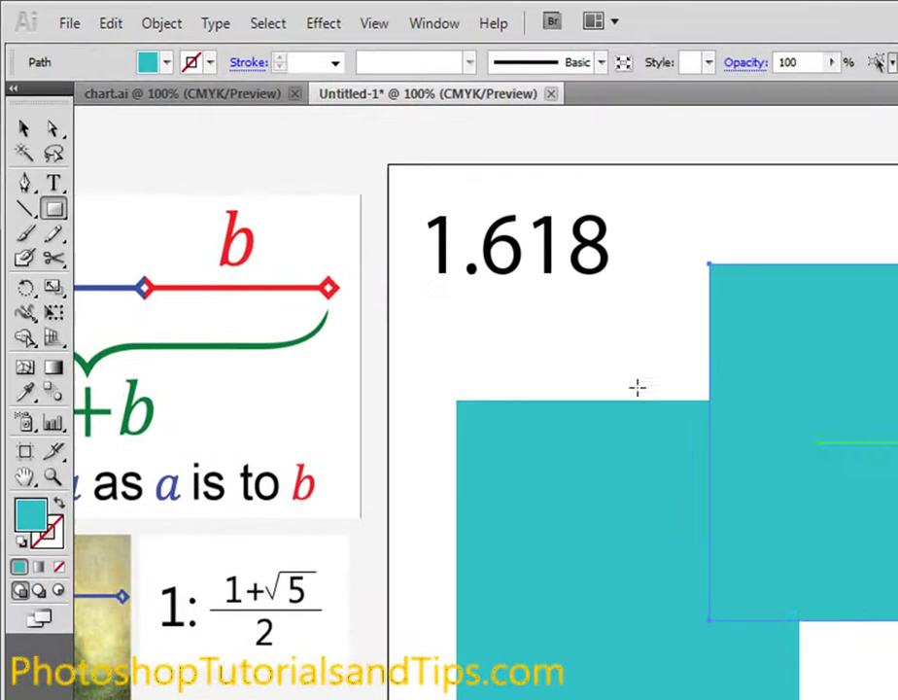
left_click(21, 117)
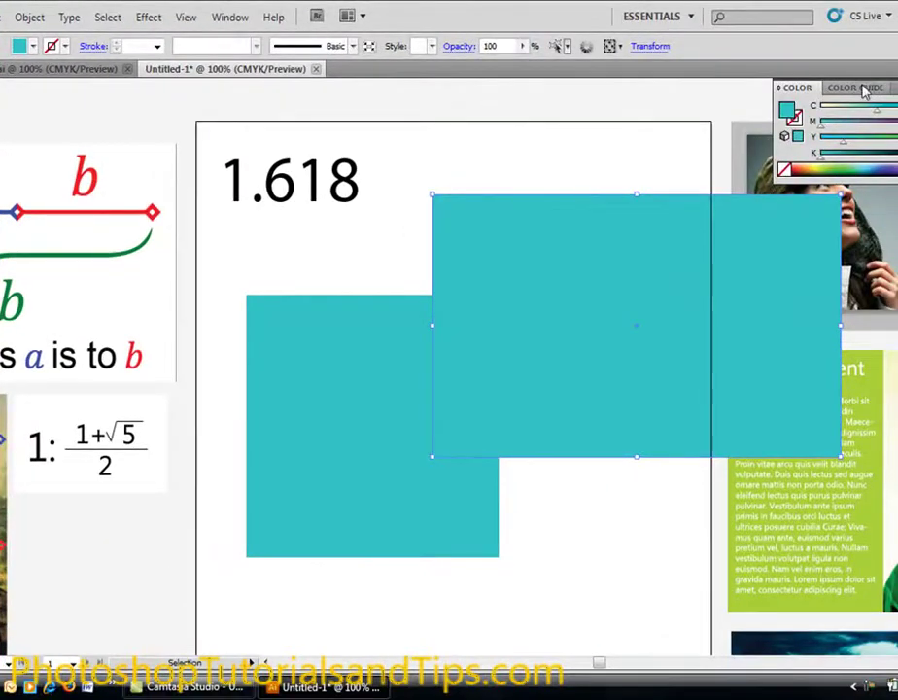
Apply the Complementary harmony rule to the colour guide and fill the wide rectangle with its orange colour
left_click(857, 88)
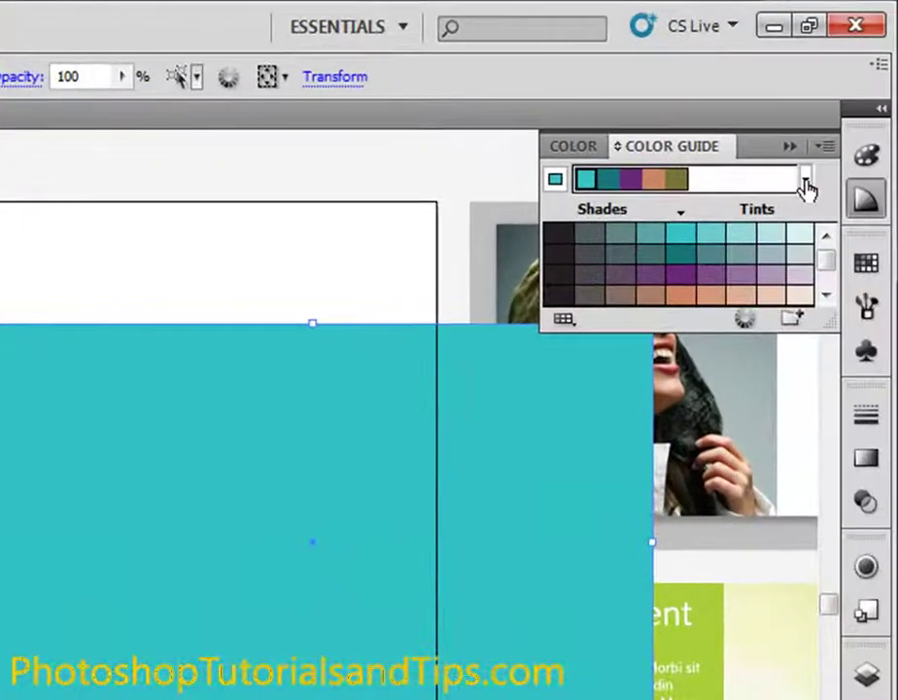
left_click(845, 157)
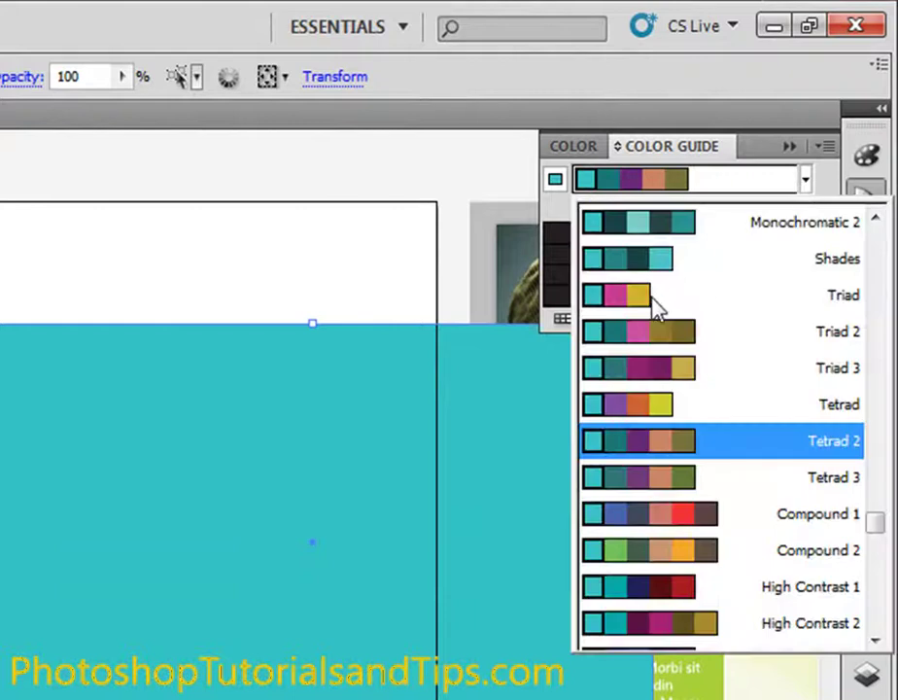
left_click_drag(875, 522, 879, 241)
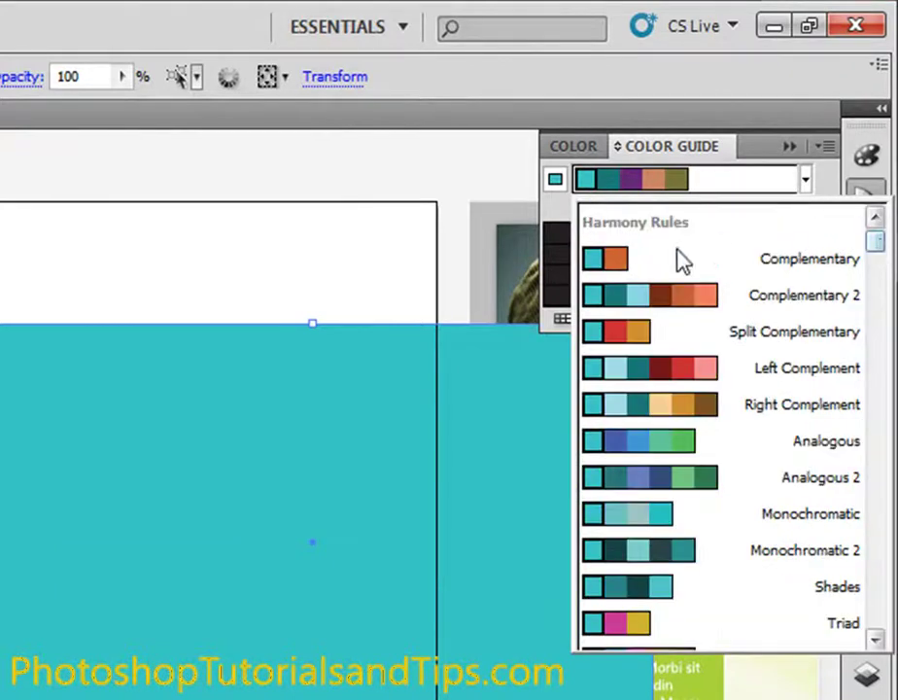
left_click(630, 263)
left_click(609, 180)
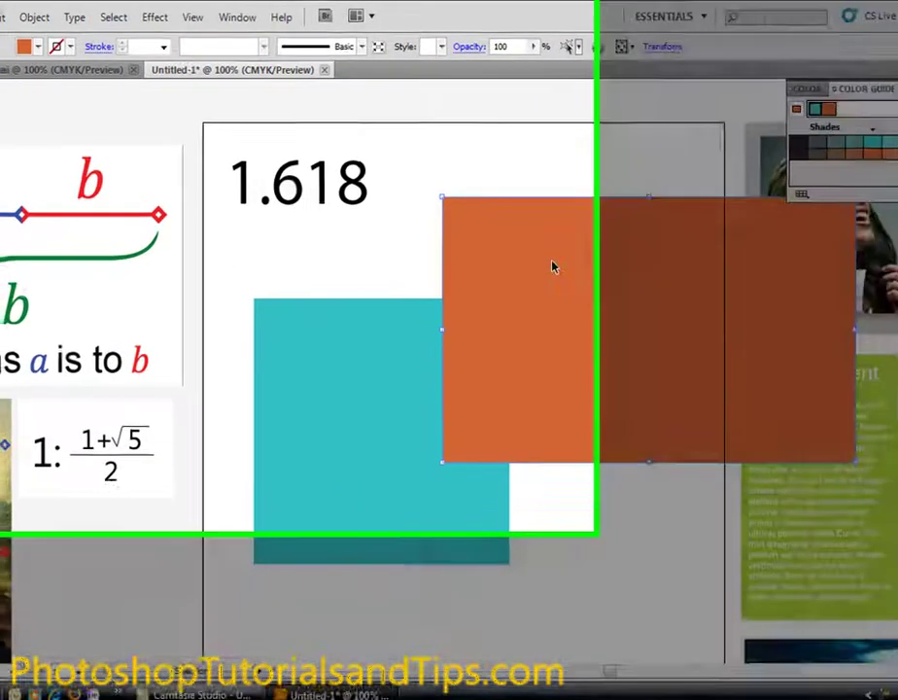
Move the orange rectangle over the teal square so their top-left corners align
left_click_drag(553, 262, 368, 356)
left_click_drag(612, 475, 590, 473)
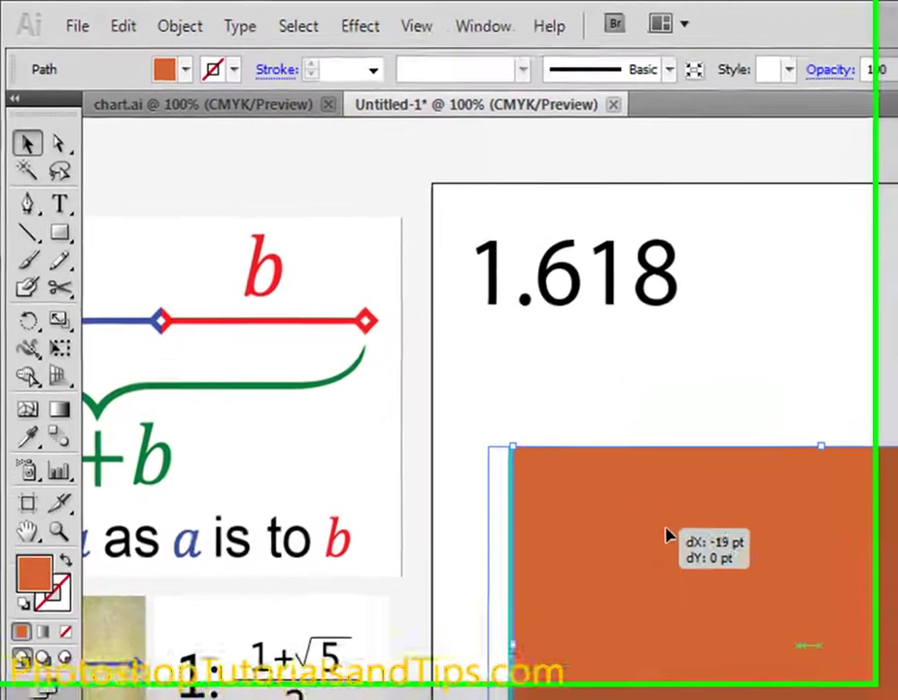
left_click_drag(668, 535, 685, 540)
mouse_move(737, 557)
left_mouse_down()
mouse_move(792, 559)
mouse_move(739, 558)
left_mouse_up()
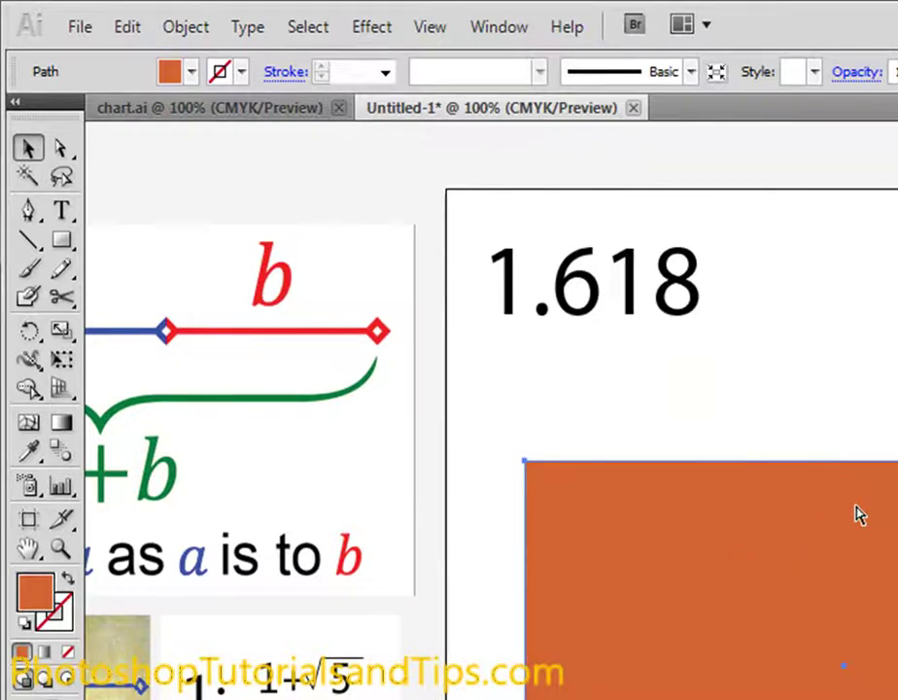
Send the orange rectangle backward behind the teal square and deselect it
key("ctrl+bracketleft")
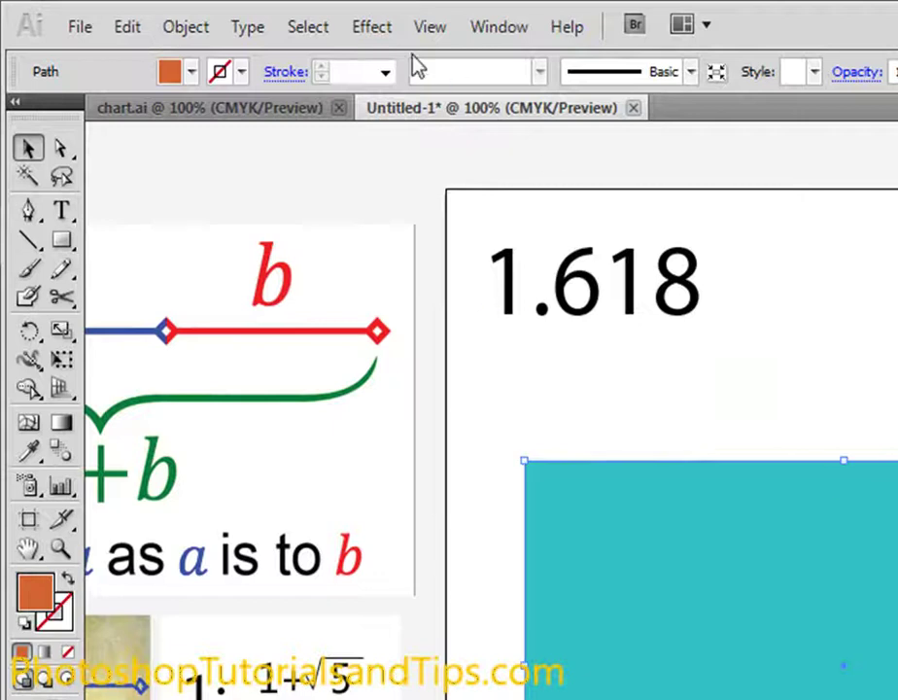
left_click(202, 33)
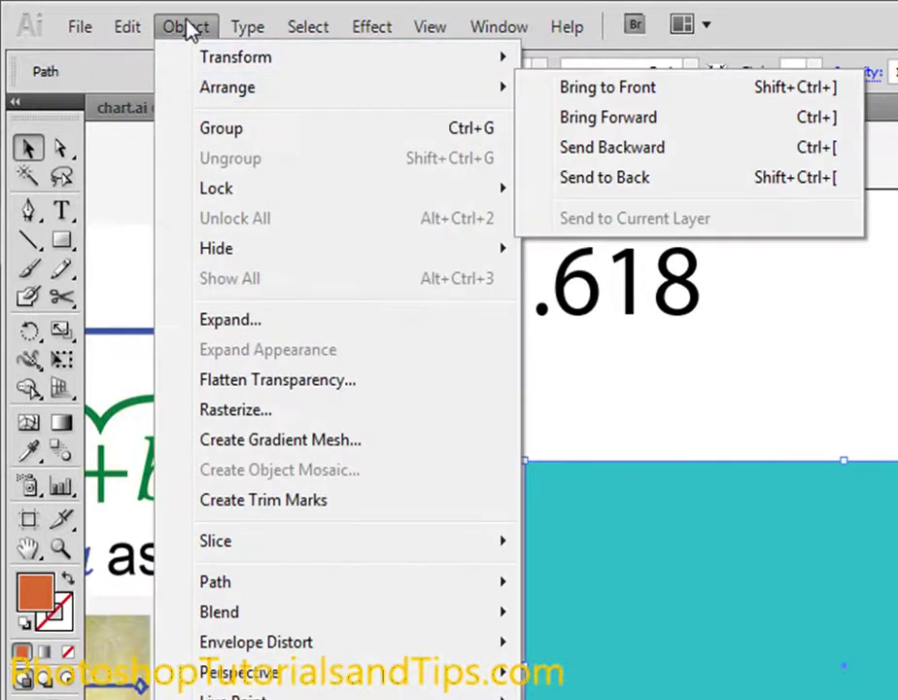
left_click(189, 27)
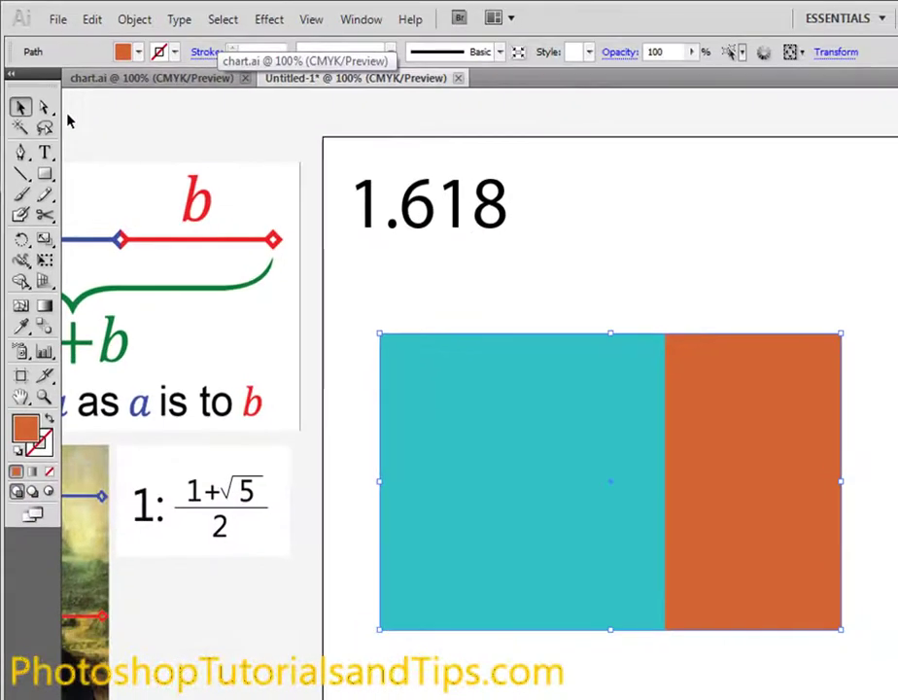
left_click(641, 259)
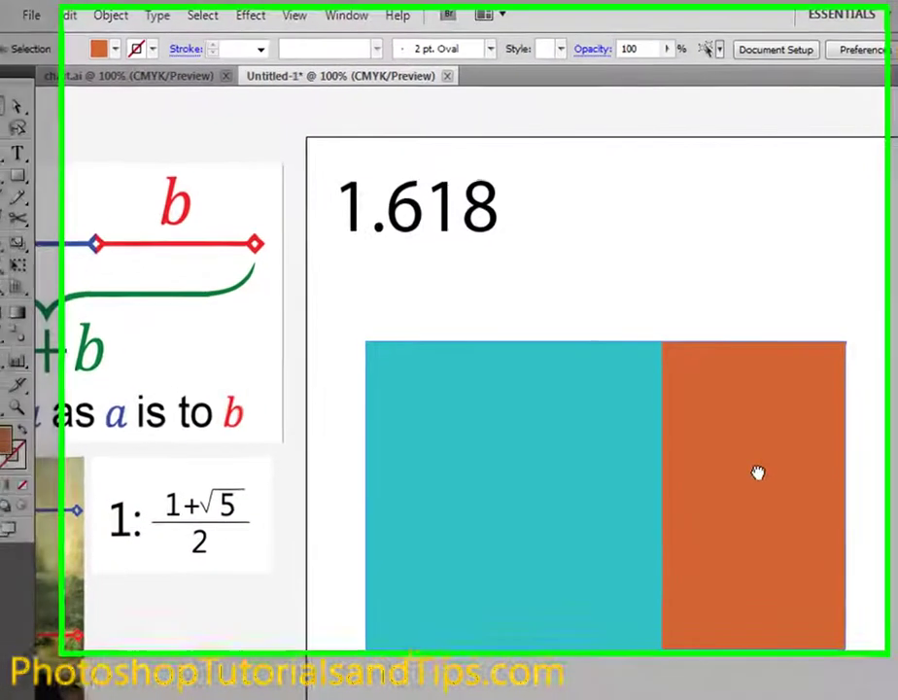
Look over the finished golden rectangle beside the sample layouts and switch to the chart.ai document
left_click_drag(748, 408, 375, 306)
left_click_drag(315, 431, 570, 489)
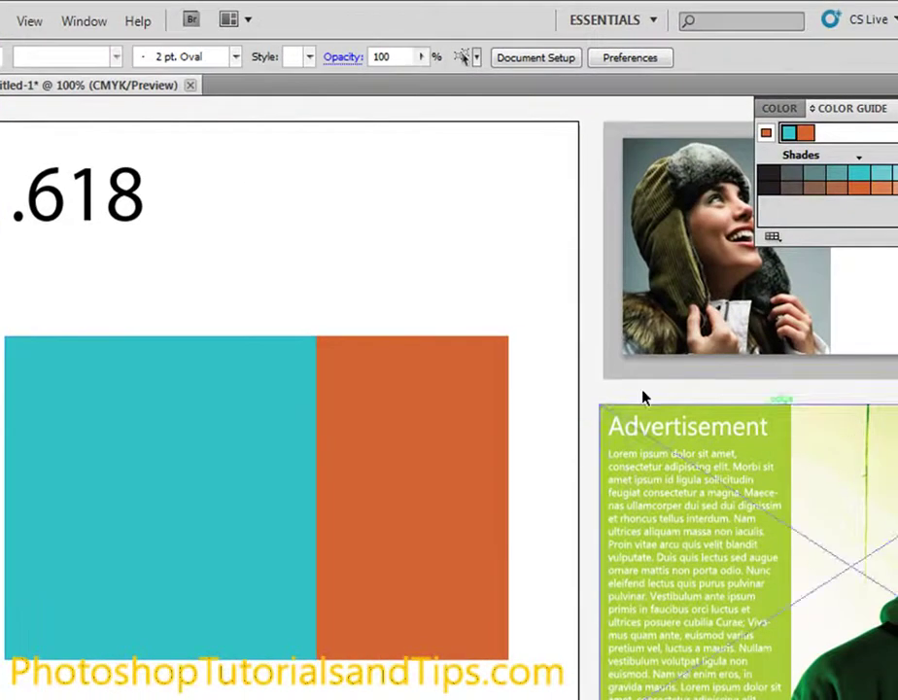
left_click(422, 377)
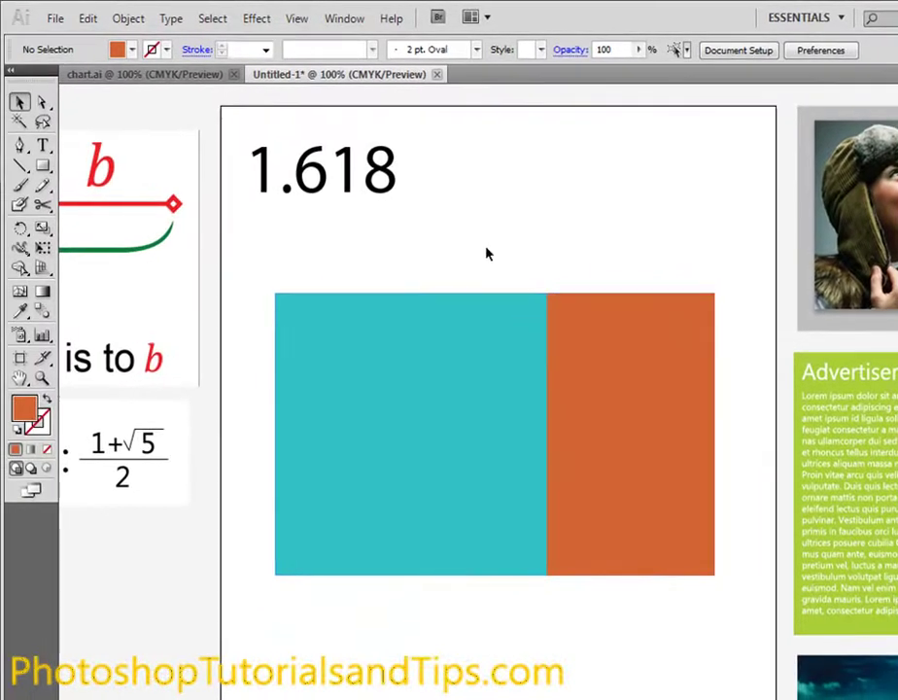
left_click(178, 83)
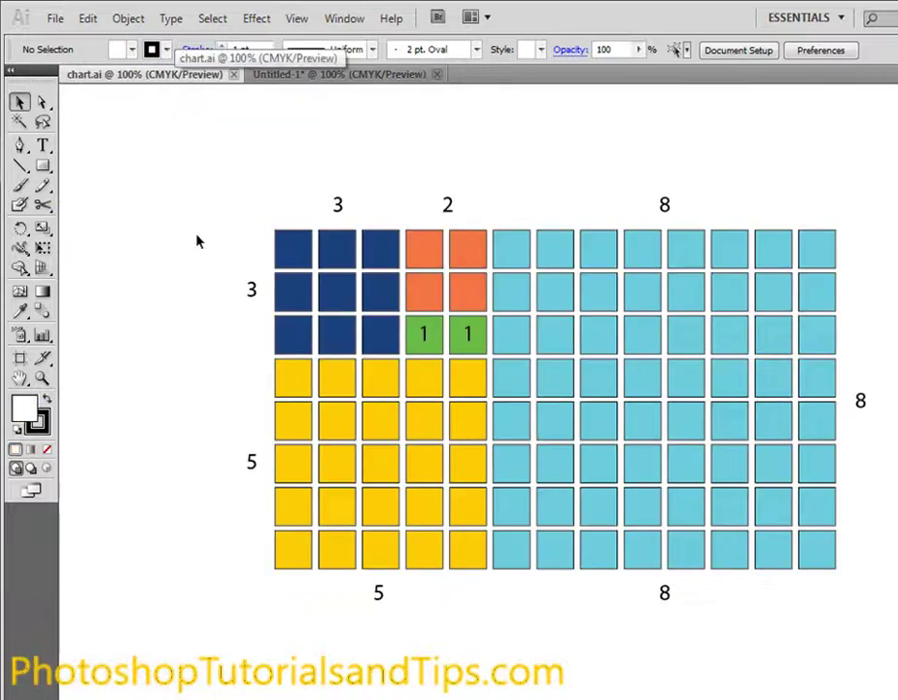